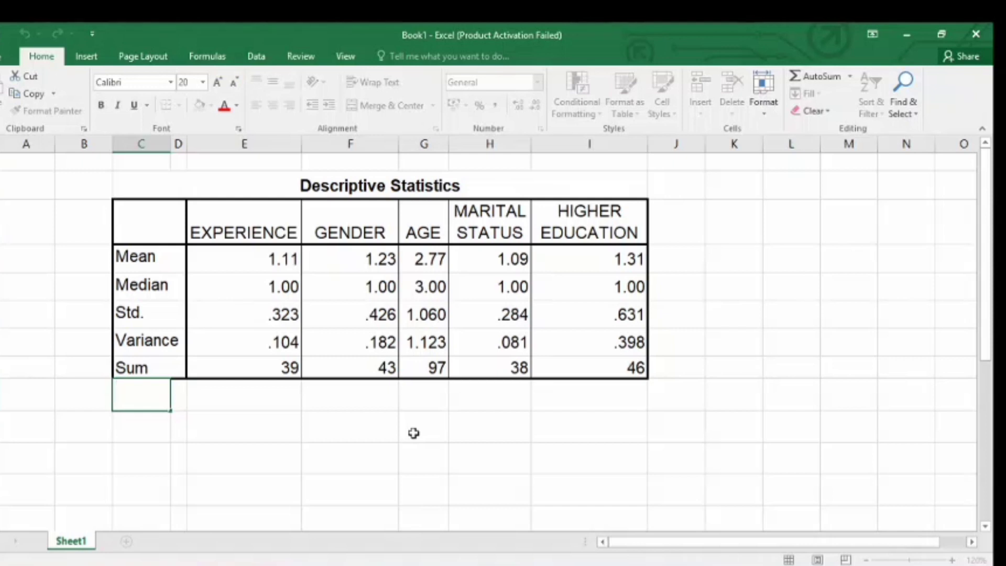
# Copy the Descriptive Statistics table from the Excel sheet, switch to the blank Word document and paste it there
pyautogui.moveTo(140, 186); pyautogui.dragTo(439, 382)
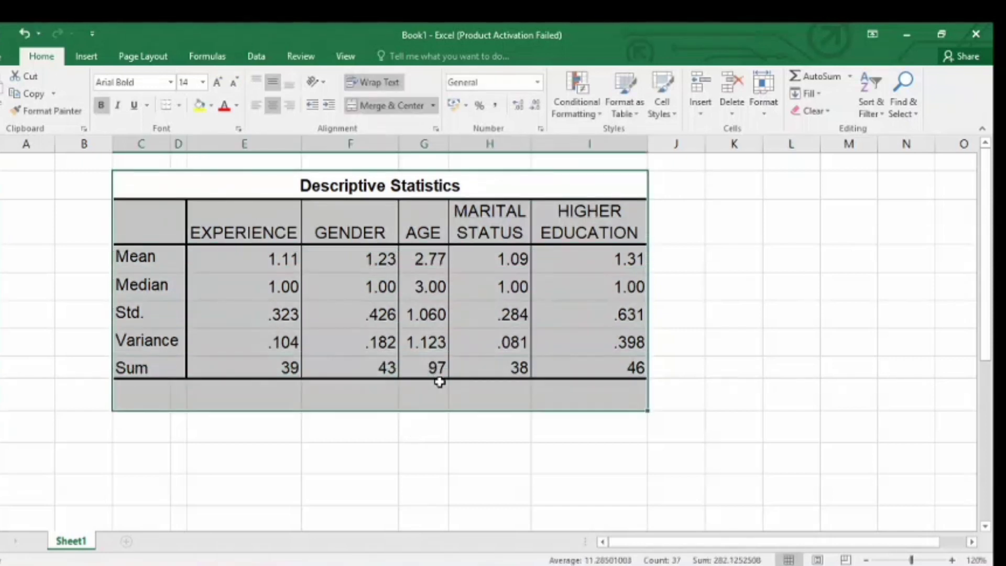
pyautogui.hotkey('ctrl', 'c')
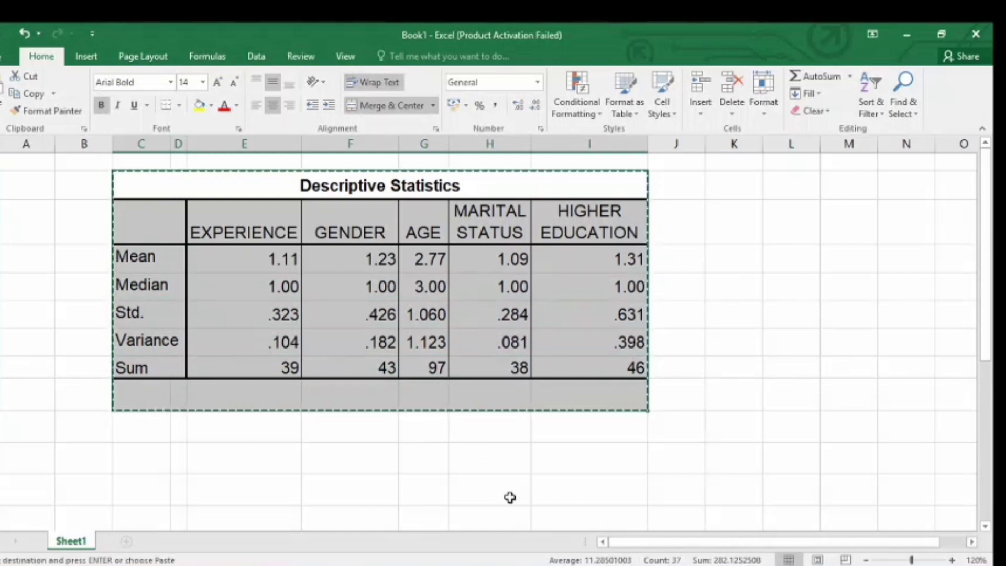
pyautogui.hotkey('alt', 'Tab')
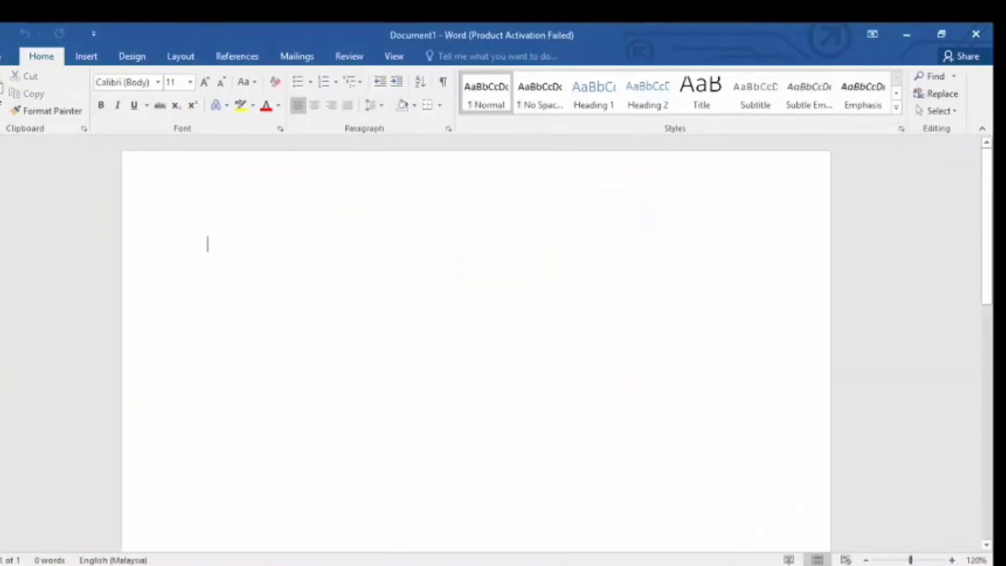
pyautogui.hotkey('ctrl', 'v')
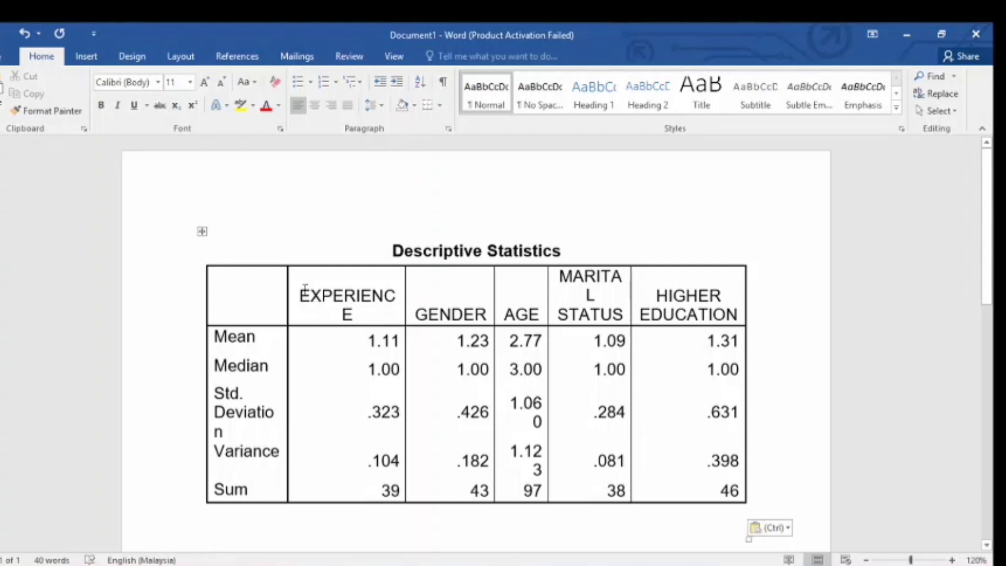
# Create a new table style based on Table Simple 1, available only in this document
pyautogui.click(201, 236)
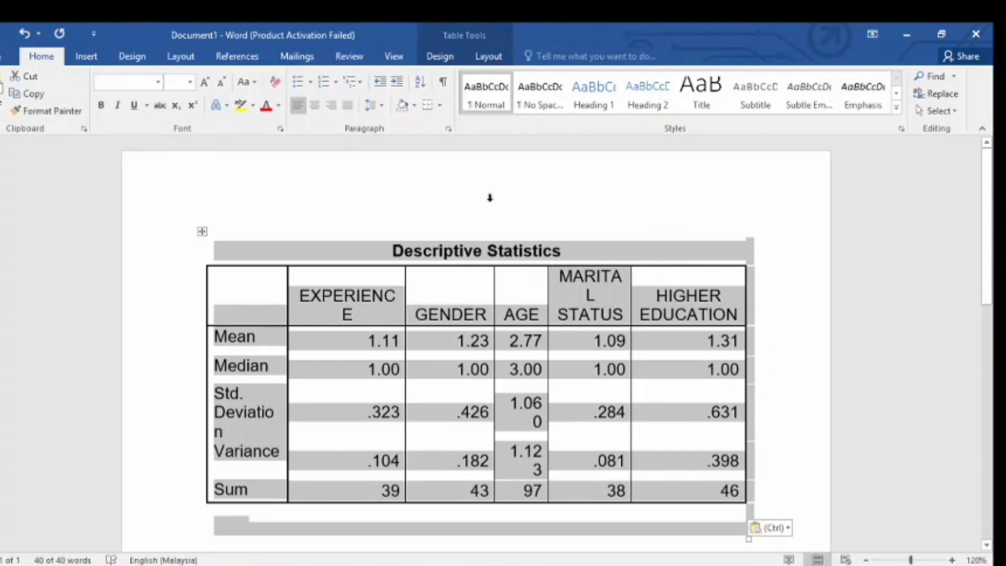
pyautogui.click(439, 57)
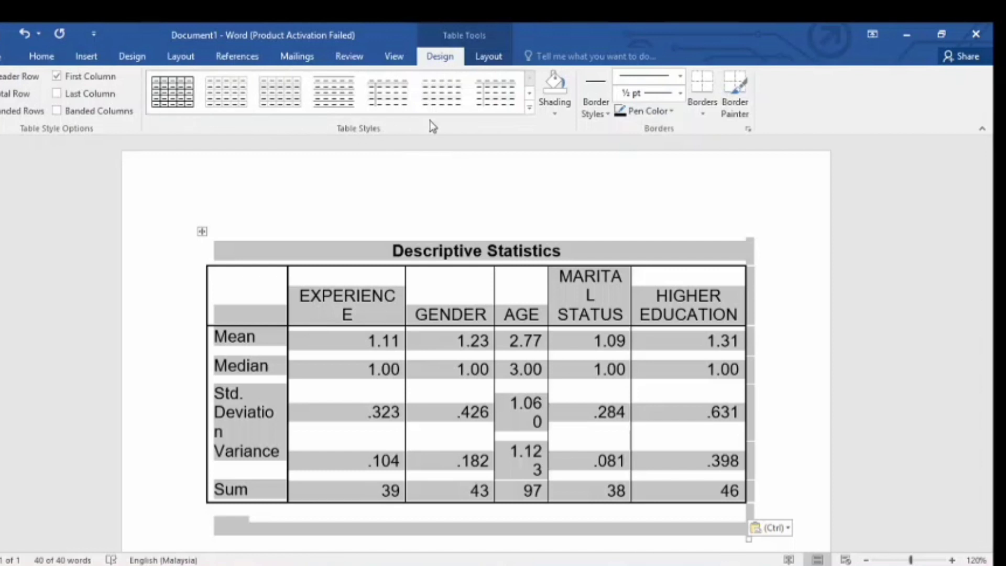
pyautogui.click(529, 109)
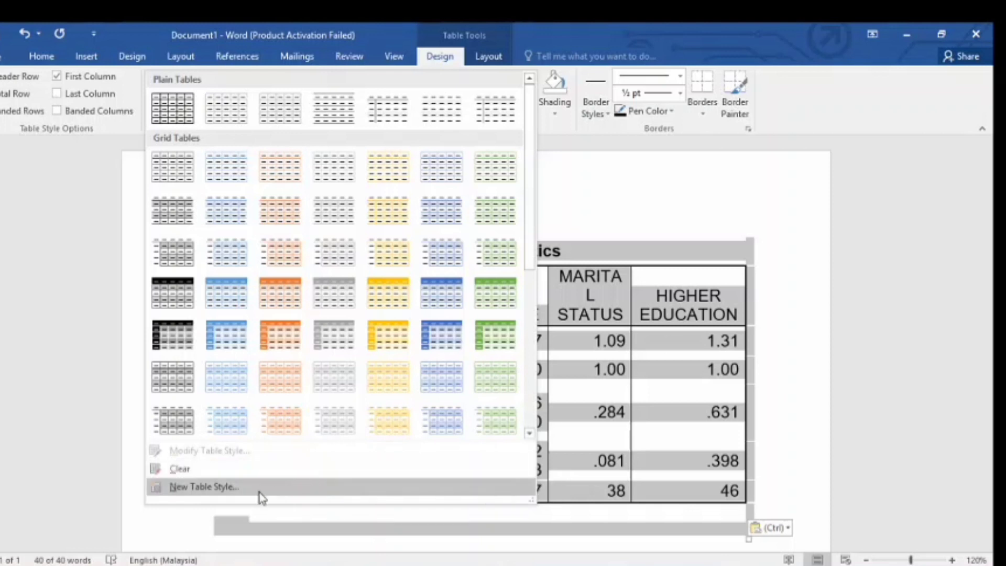
pyautogui.click(225, 487)
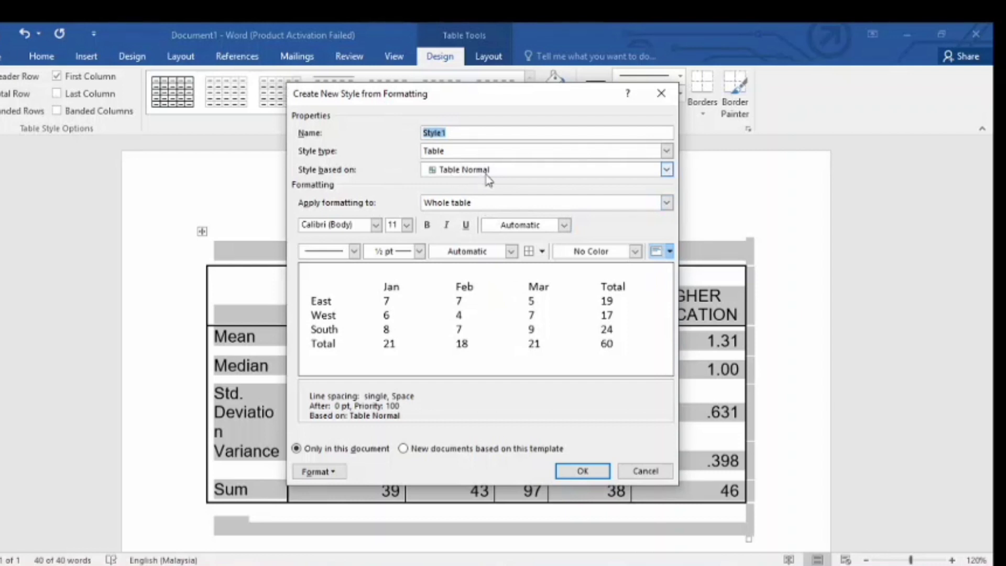
pyautogui.click(666, 170)
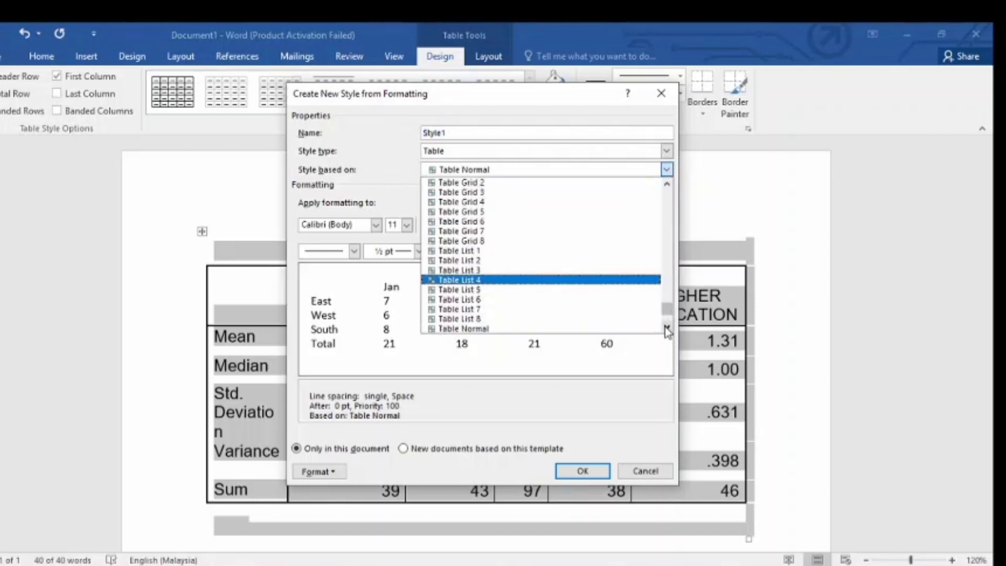
pyautogui.click(666, 330)
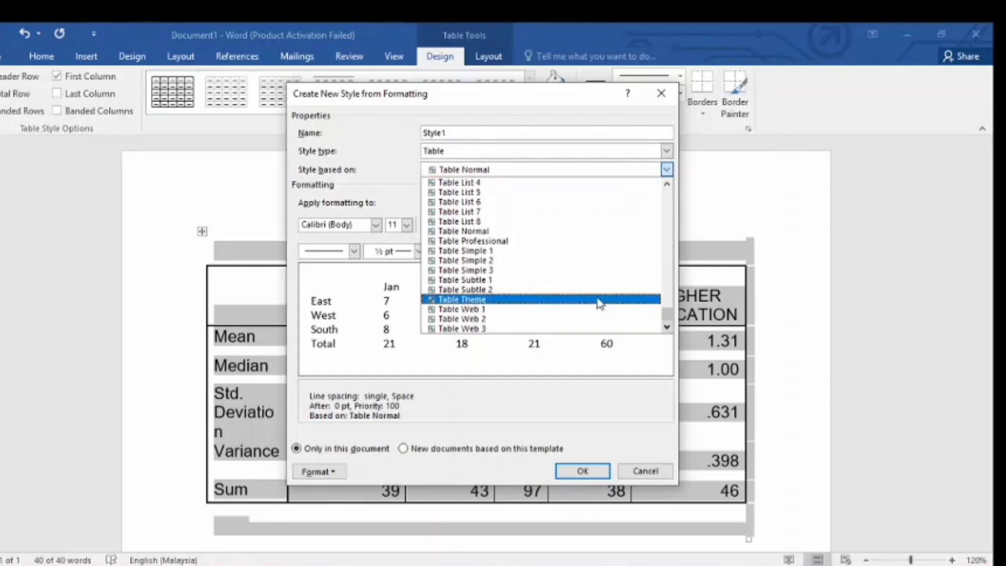
pyautogui.click(512, 252)
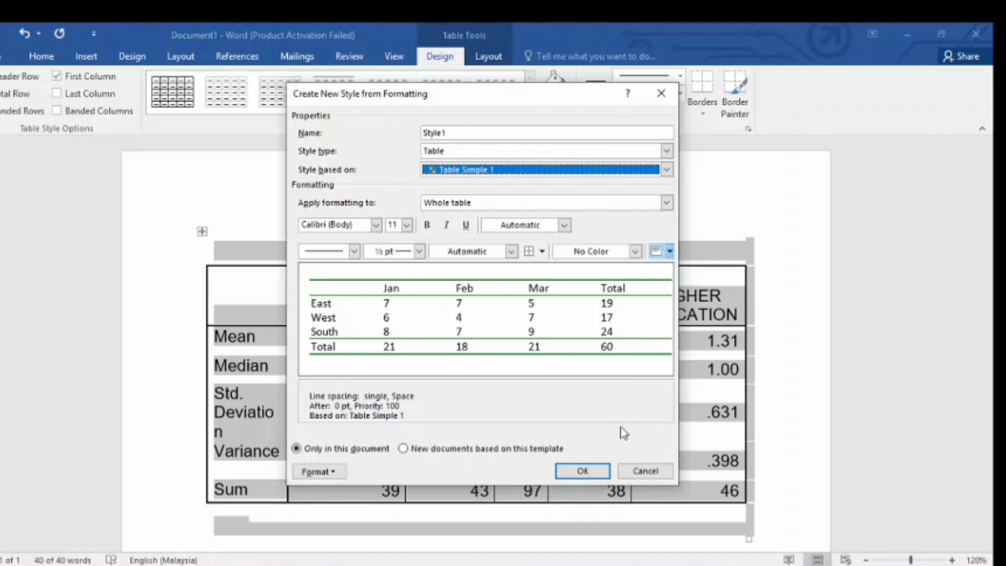
pyautogui.click(583, 471)
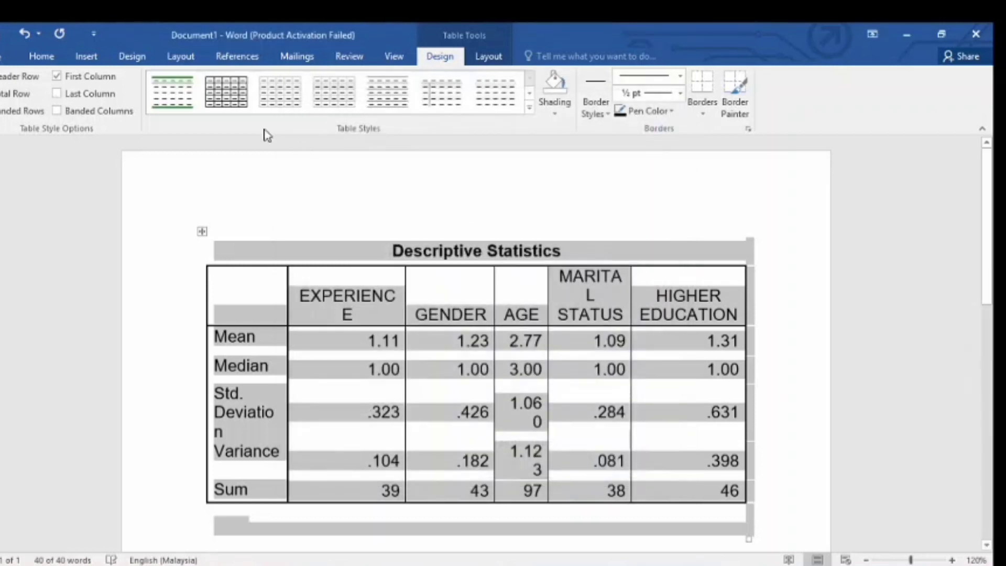
# Apply the newly created green-lined table style to the whole Descriptive Statistics table and deselect it
pyautogui.click(172, 100)
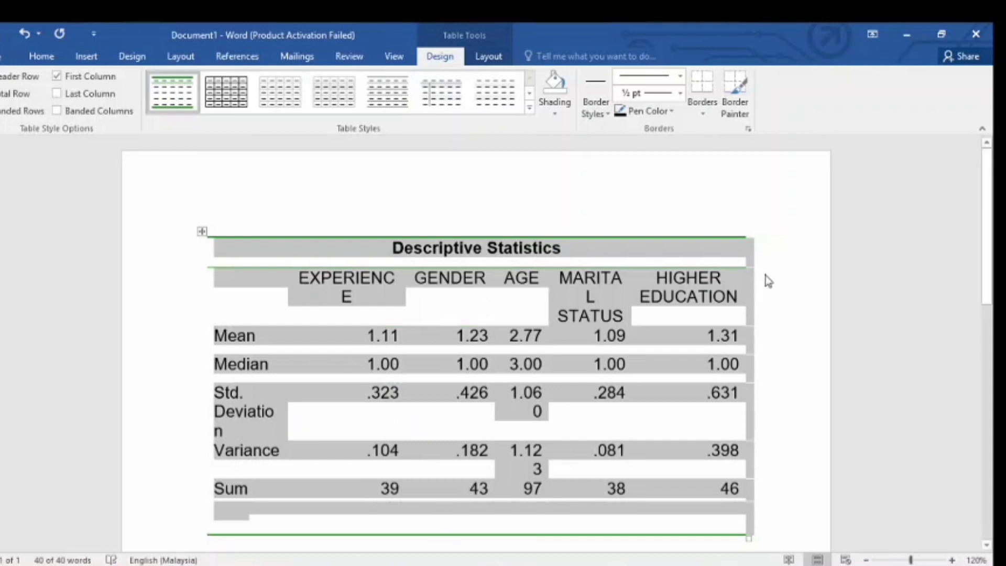
pyautogui.click(776, 226)
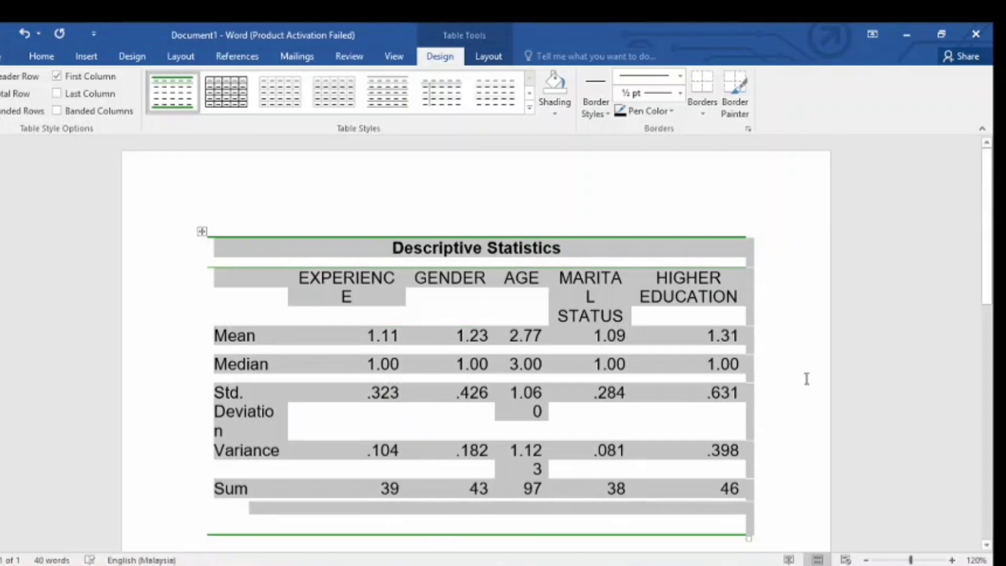
pyautogui.click(802, 450)
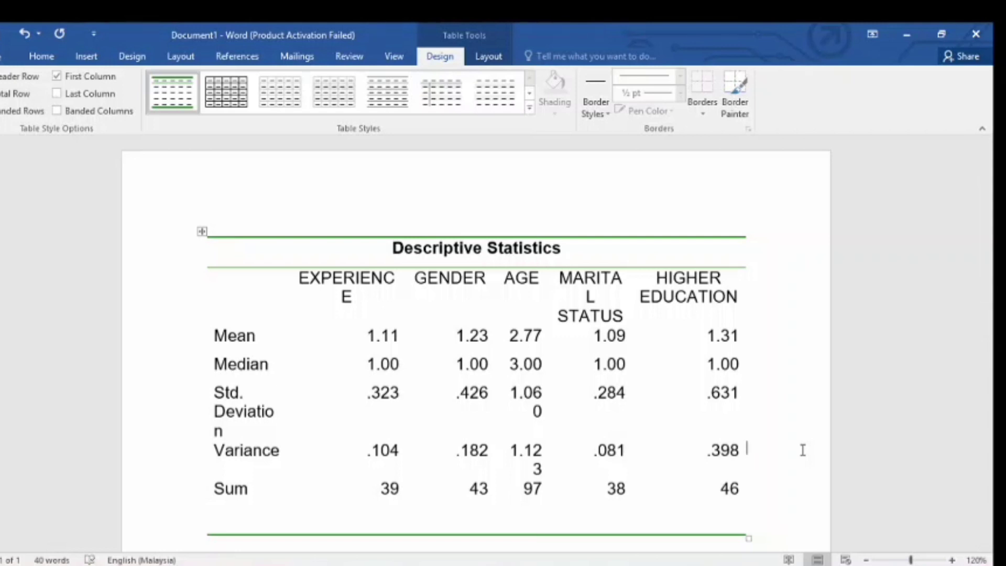
# AutoFit the whole Descriptive Statistics table to the window width
pyautogui.click(202, 233)
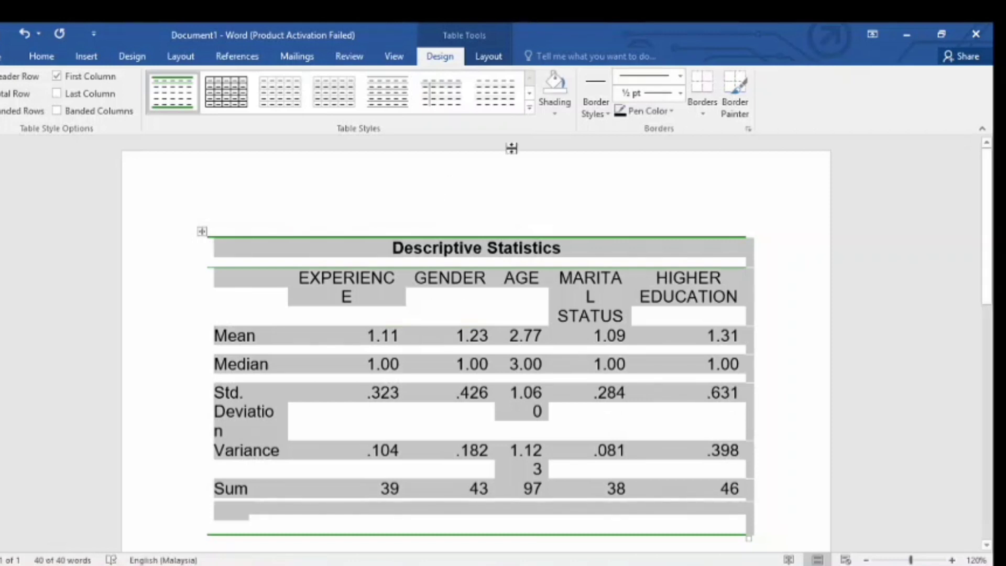
pyautogui.click(488, 56)
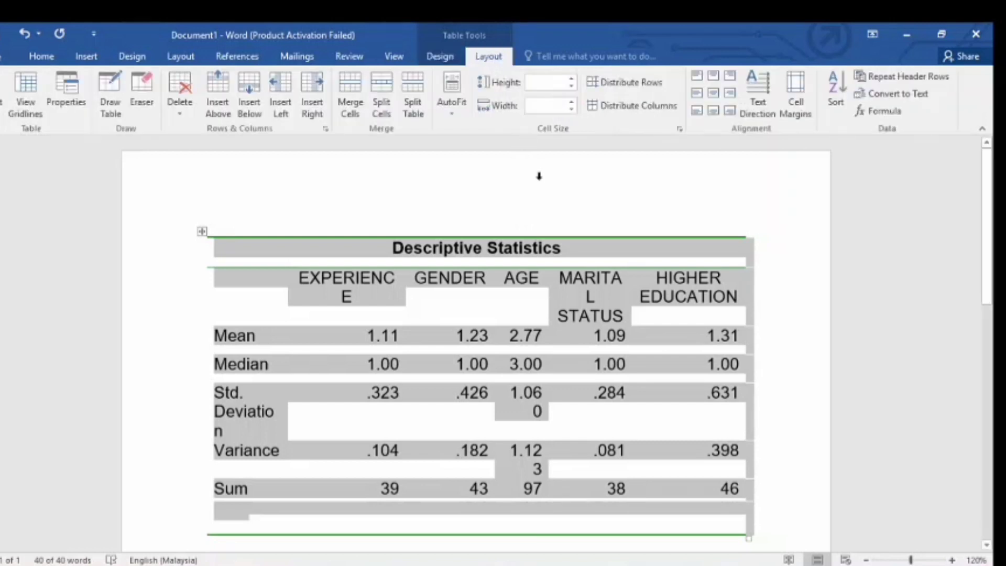
pyautogui.click(451, 121)
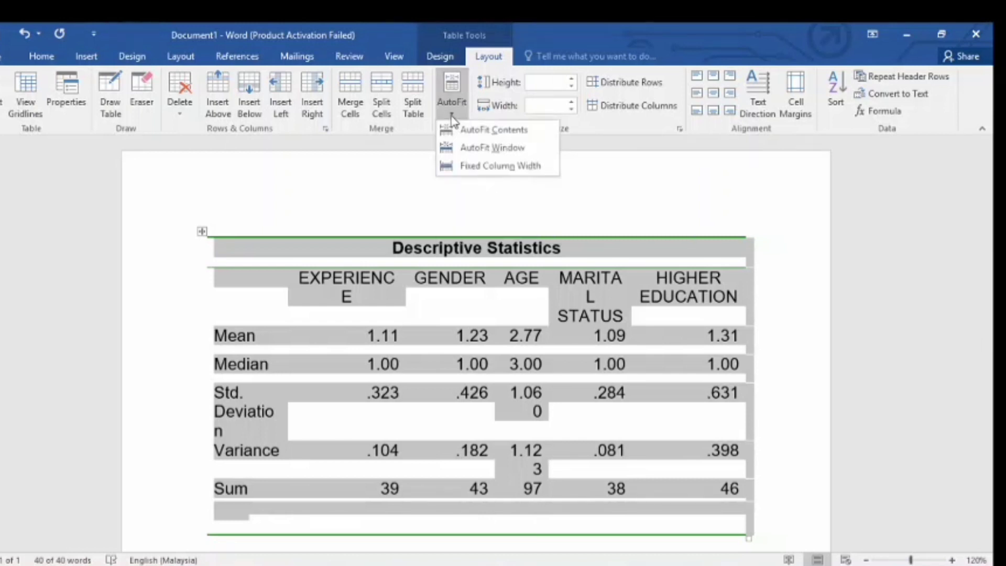
pyautogui.click(524, 152)
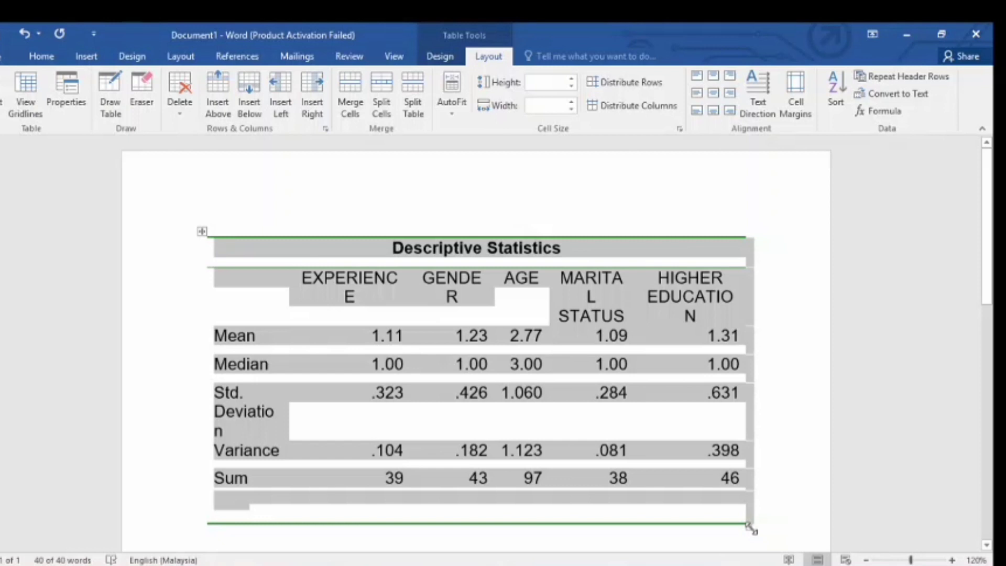
# Resize the whole table wider and shorter, with a title row about 0.65 cm high, so the column headings no longer break mid-word
pyautogui.moveTo(750, 528); pyautogui.dragTo(791, 247)
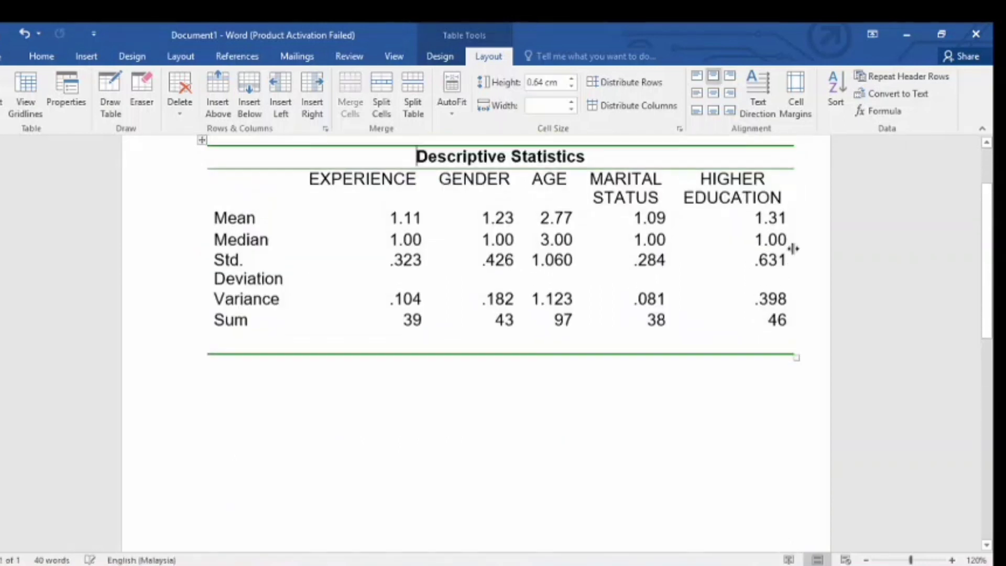
pyautogui.click(985, 144)
pyautogui.click(986, 145)
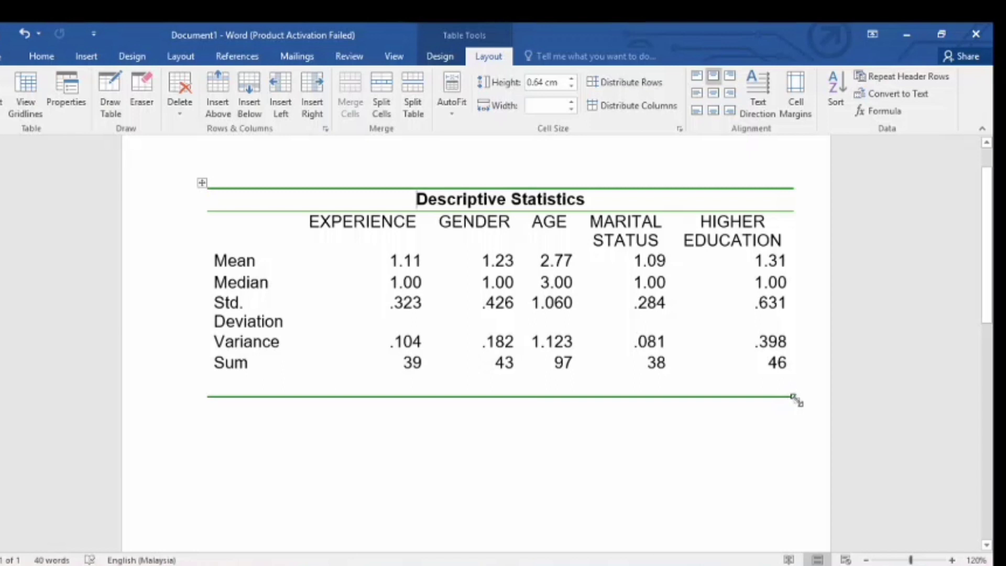
pyautogui.moveTo(796, 401)
pyautogui.mouseDown()
pyautogui.moveTo(795, 466)
pyautogui.moveTo(797, 440)
pyautogui.moveTo(770, 420)
pyautogui.moveTo(740, 436)
pyautogui.moveTo(795, 401)
pyautogui.mouseUp()
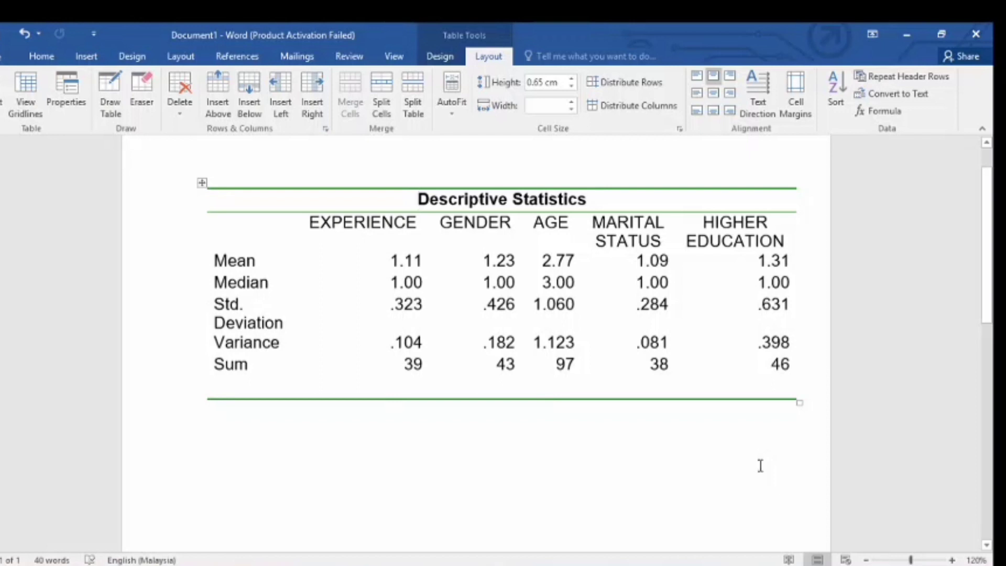
# Align the contents of all table cells bottom centre and try slightly adjusting the table's overall size
pyautogui.click(739, 264)
pyautogui.moveTo(607, 292); pyautogui.dragTo(465, 285)
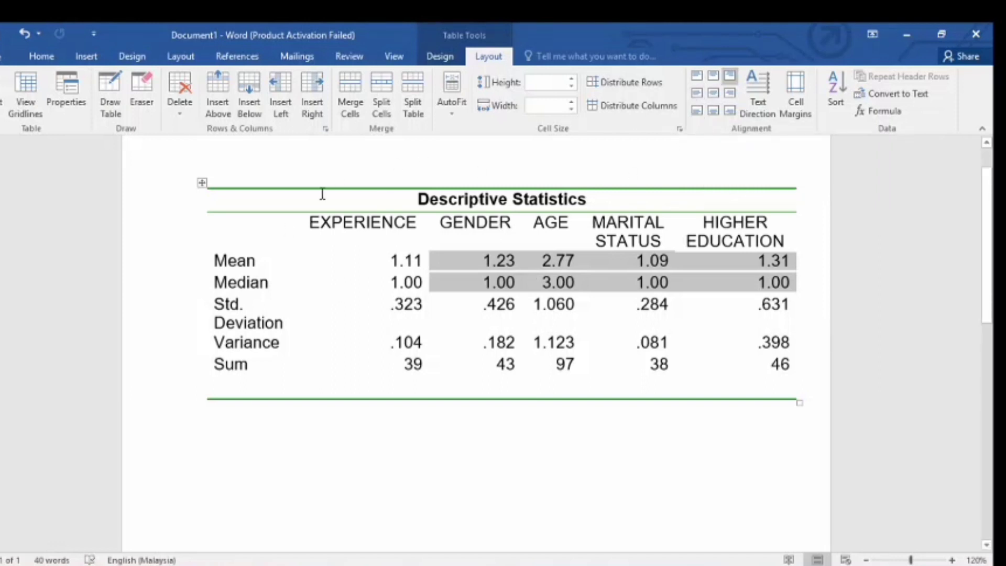
pyautogui.click(203, 185)
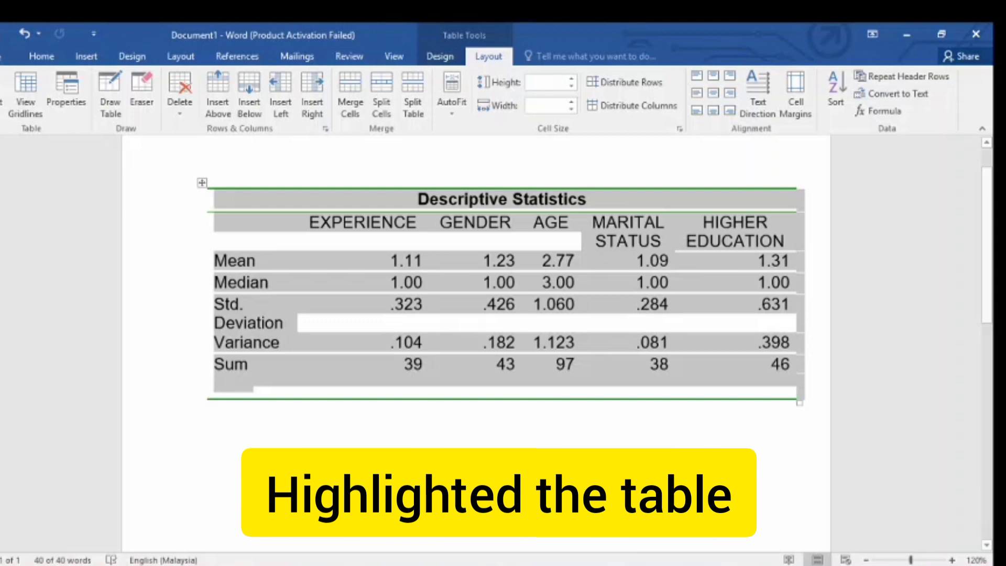
pyautogui.click(714, 111)
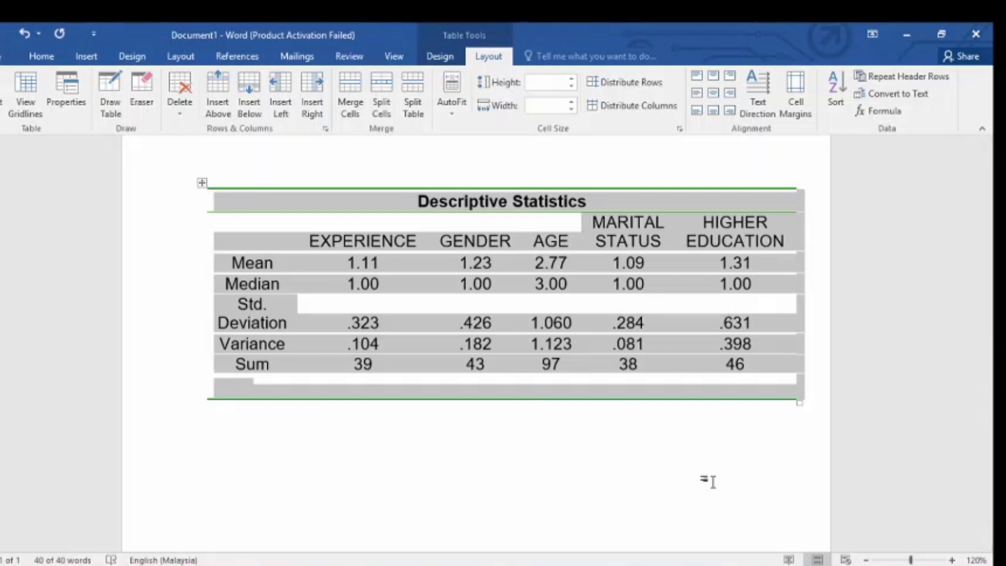
pyautogui.click(713, 481)
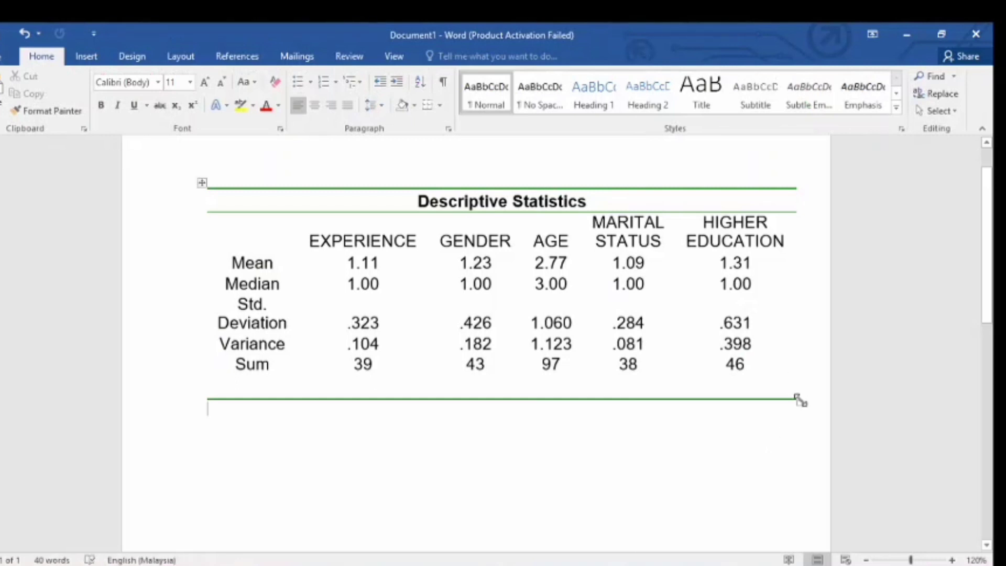
pyautogui.moveTo(800, 401)
pyautogui.mouseDown()
pyautogui.moveTo(800, 382)
pyautogui.moveTo(814, 392)
pyautogui.mouseUp()
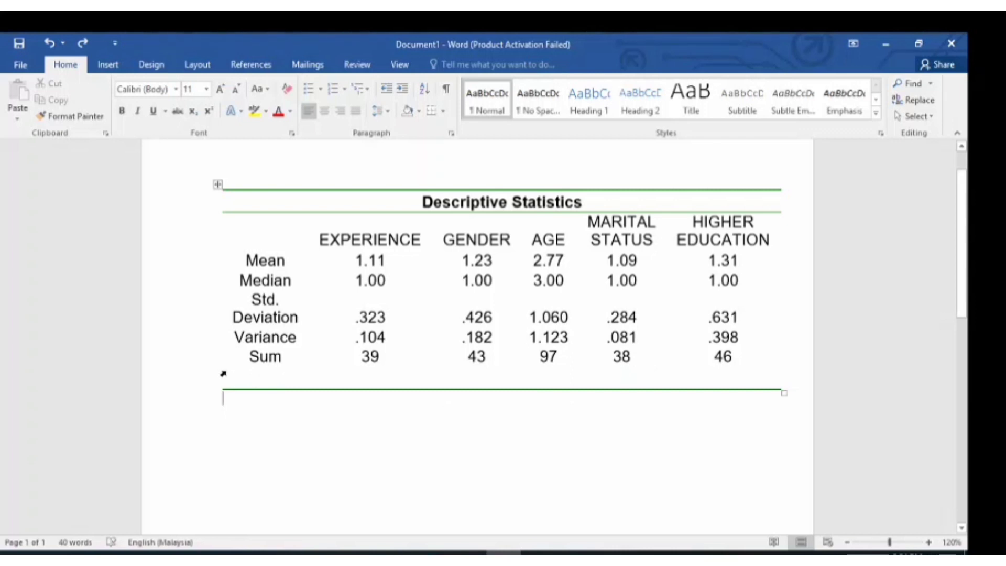
# Delete the empty cells below the Sum row with the Shift cells left option
pyautogui.moveTo(234, 375); pyautogui.dragTo(789, 380)
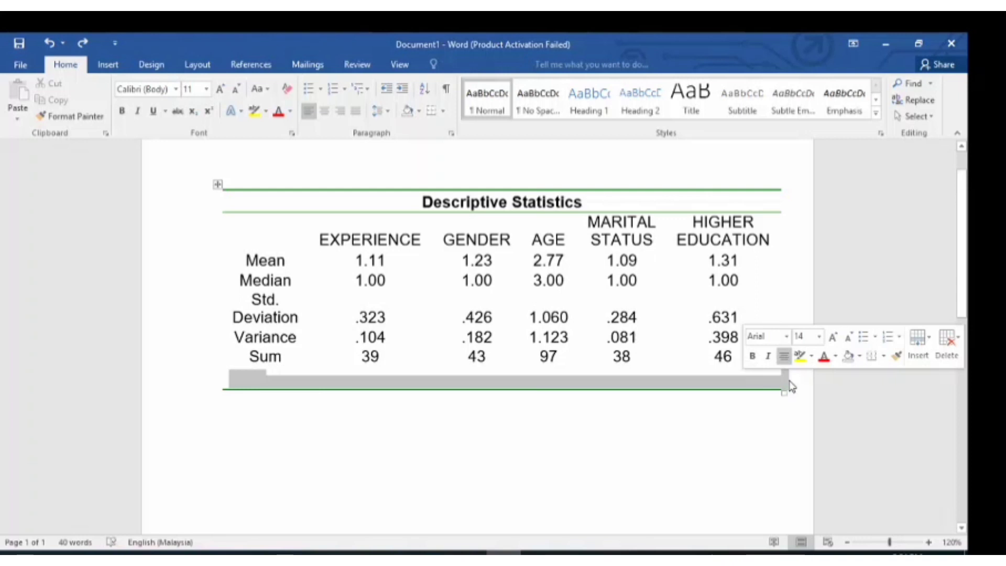
pyautogui.click(945, 343)
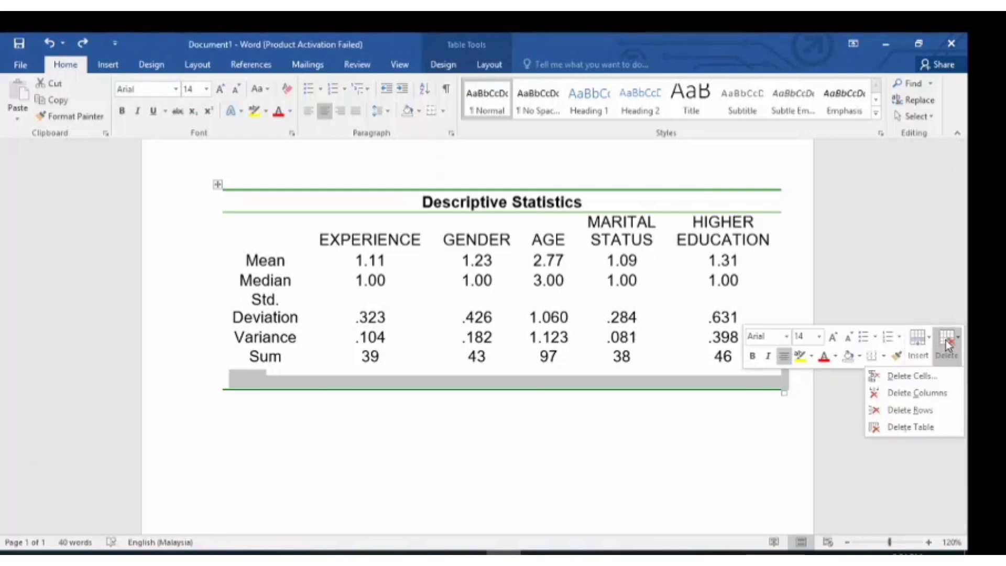
pyautogui.click(912, 375)
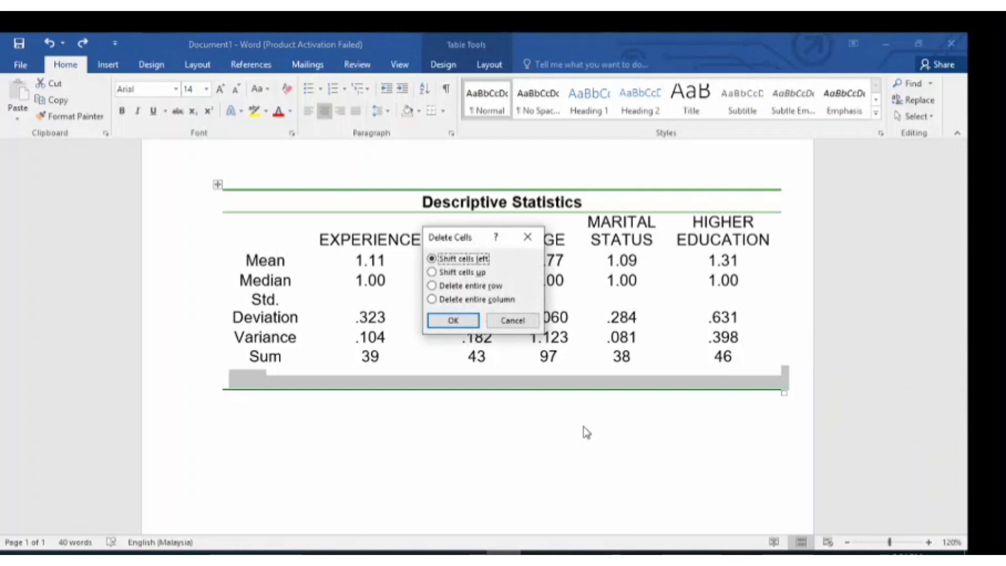
pyautogui.click(454, 321)
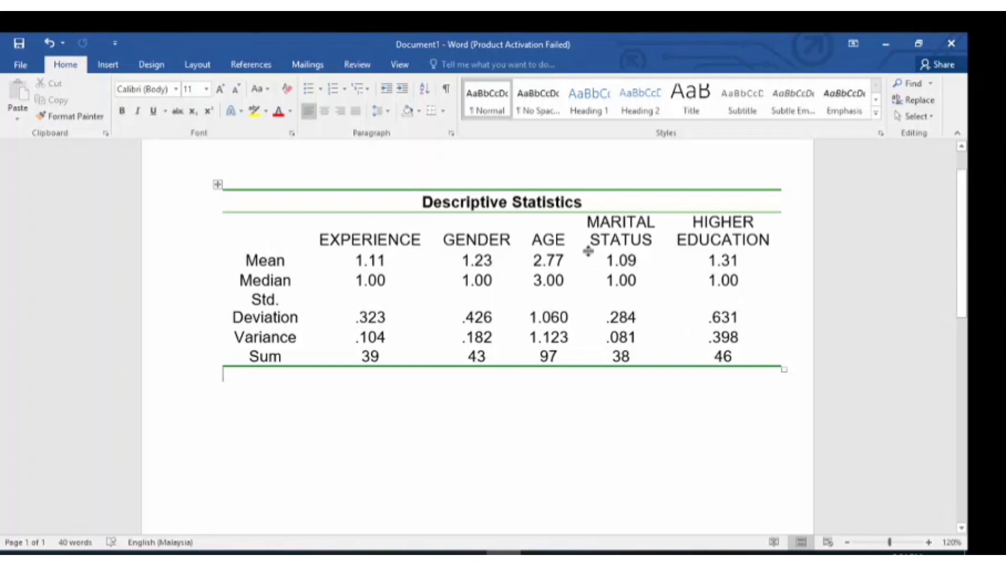
# Set the font size of the whole table to 12 and deselect the table
pyautogui.click(218, 184)
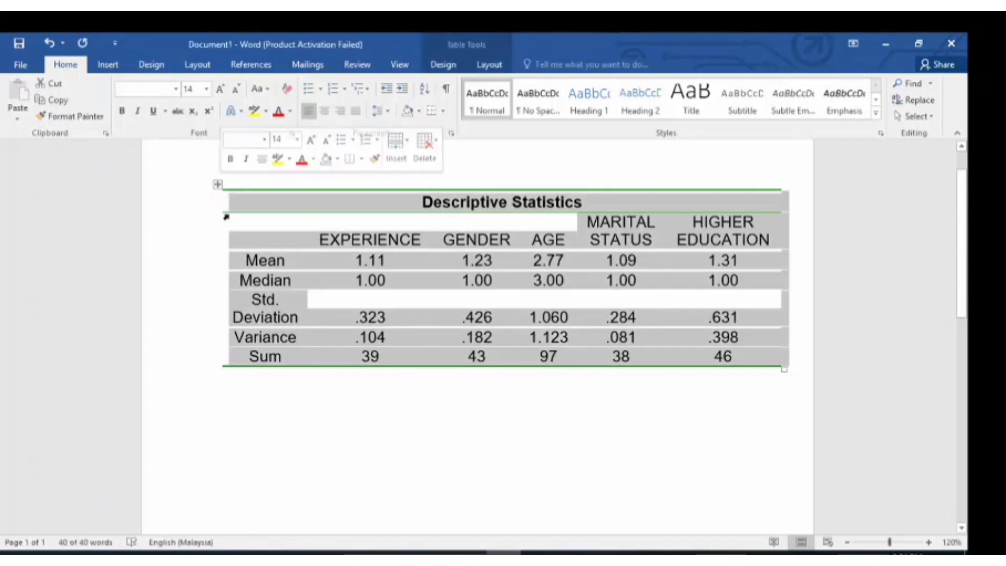
pyautogui.click(206, 90)
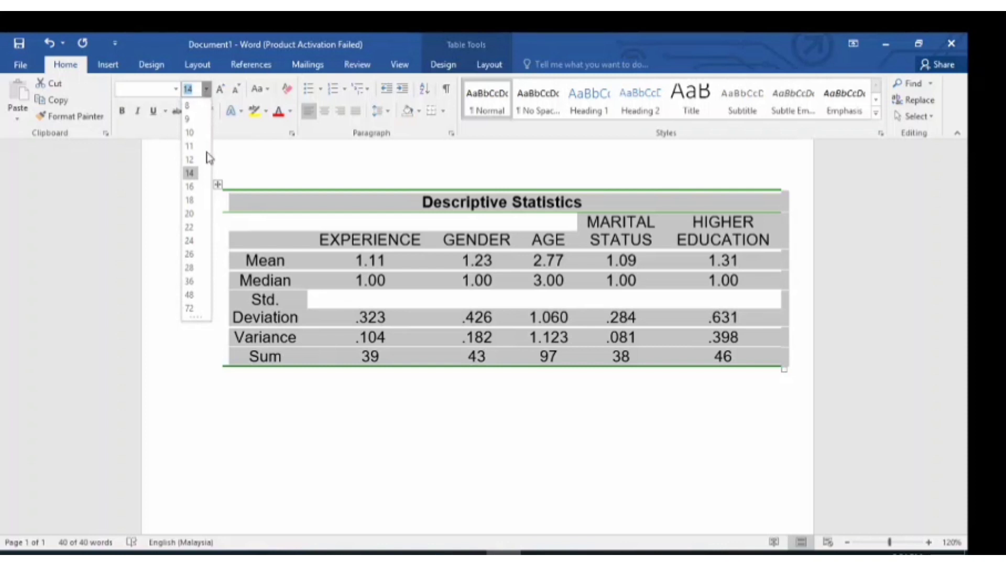
pyautogui.click(197, 160)
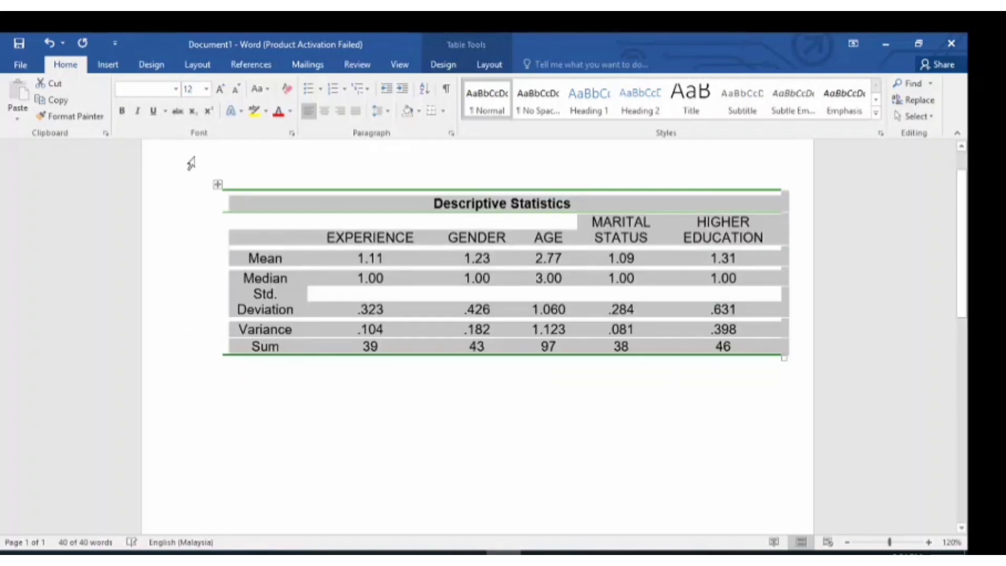
pyautogui.click(430, 372)
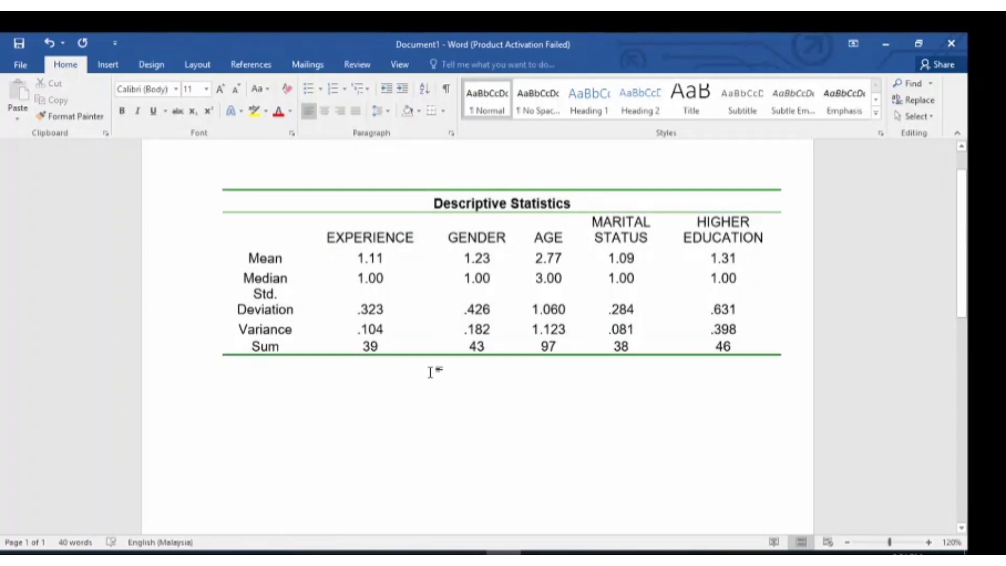